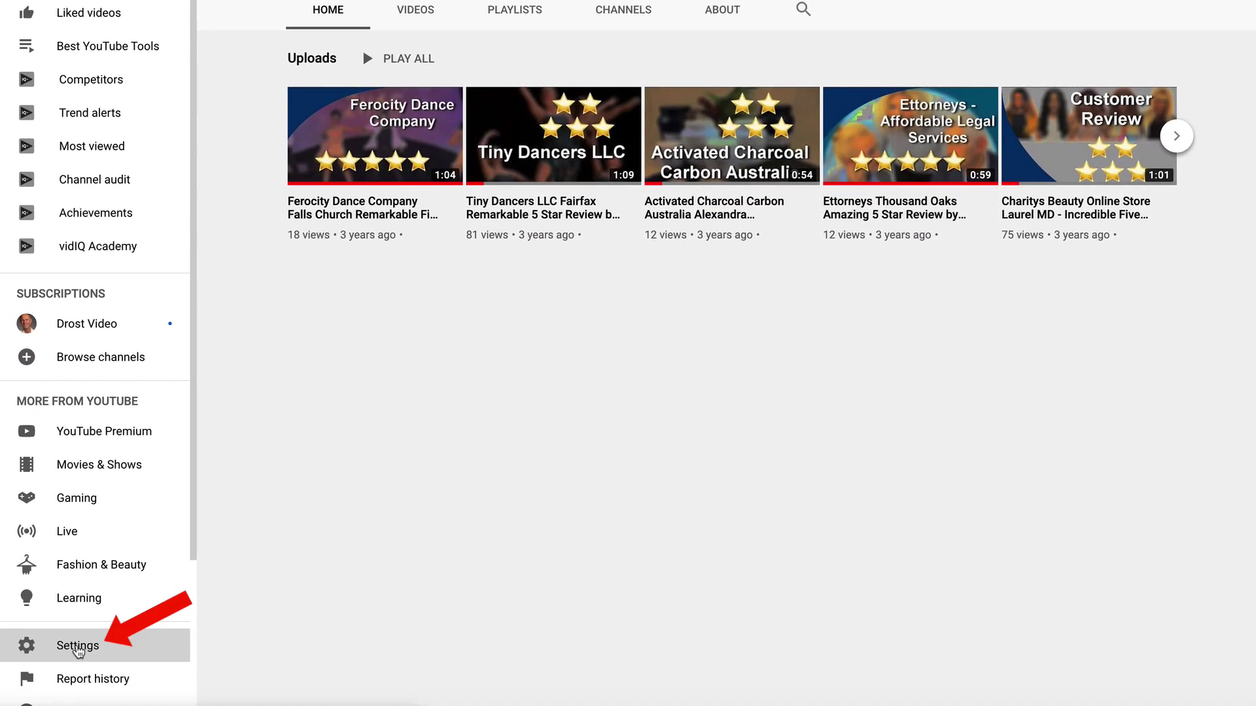
Open account settings and view the Channel status and features page to confirm live streaming is enabled
{"action": "left_click", "coordinate": [77, 647]}
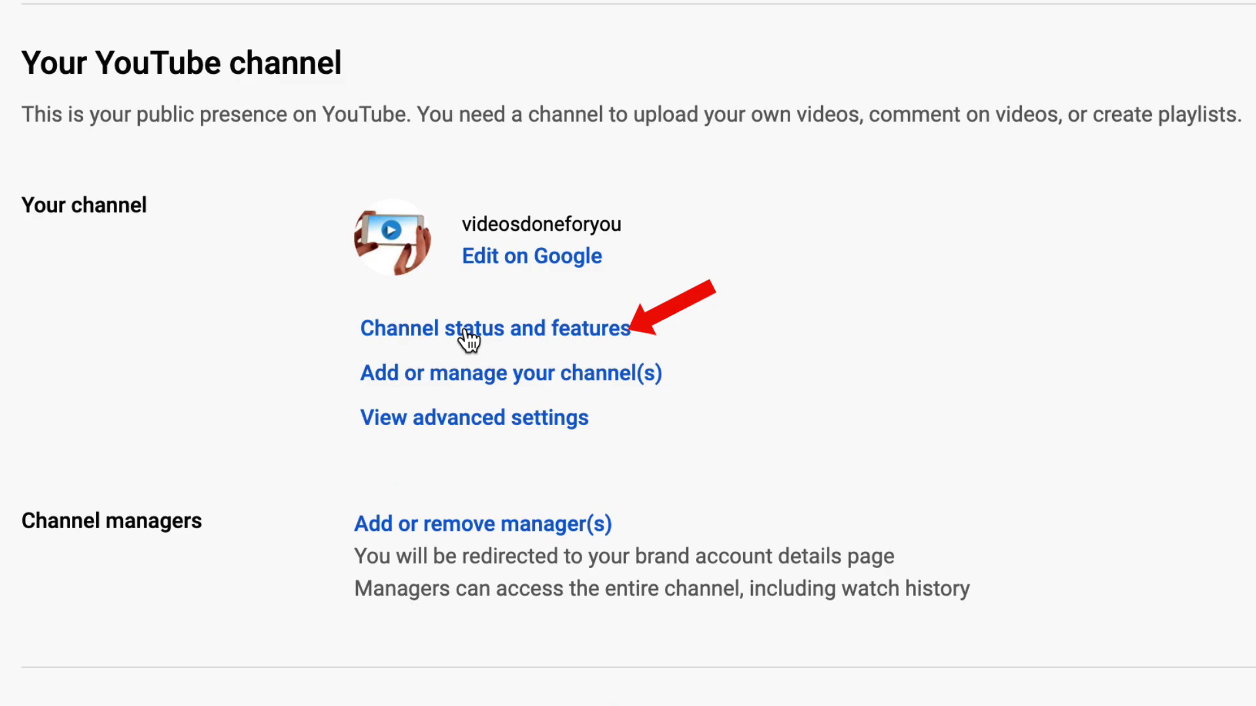
{"action": "left_click", "coordinate": [466, 331]}
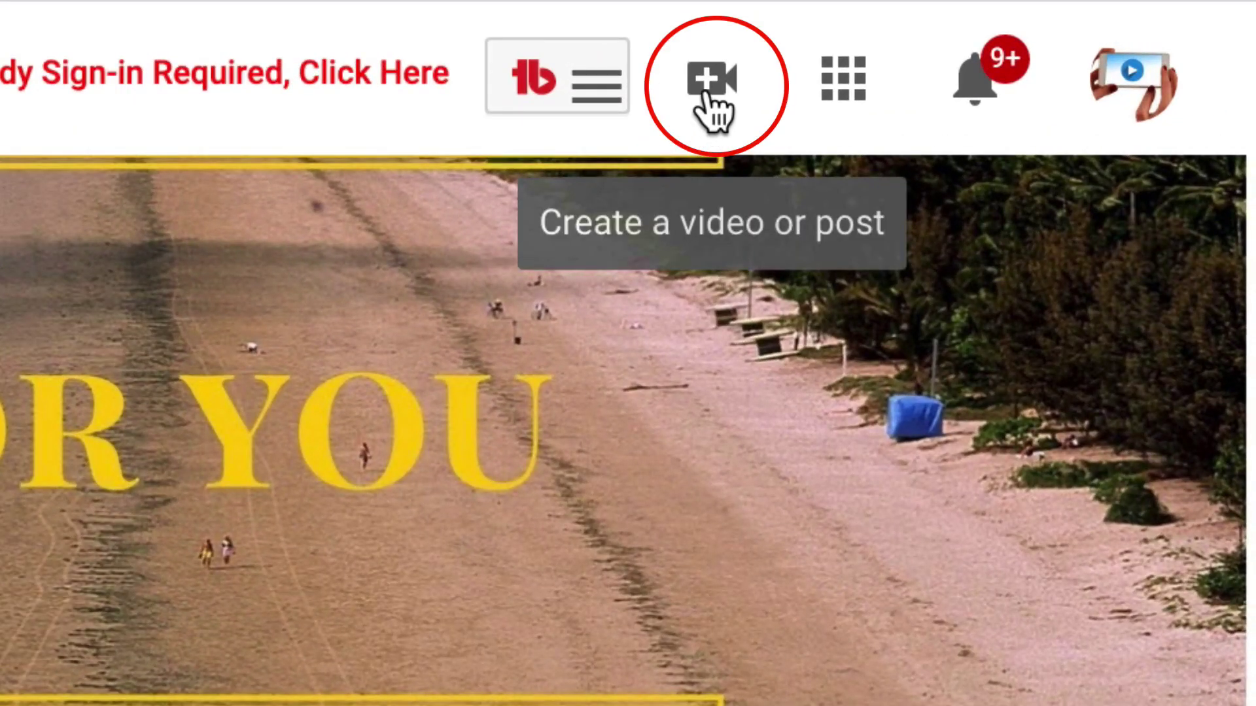
Start a new webcam live stream and title it 'test'
{"action": "left_click", "coordinate": [706, 93]}
{"action": "left_click", "coordinate": [877, 331]}
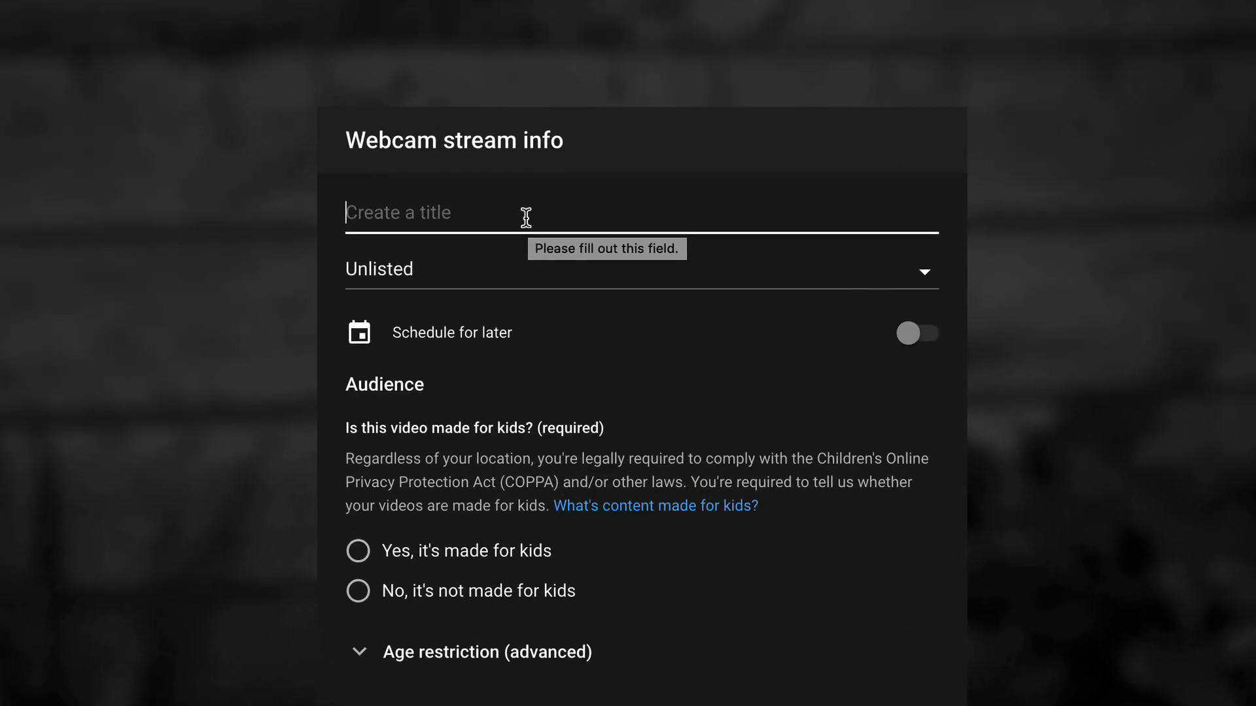
{"action": "type", "text": "test"}
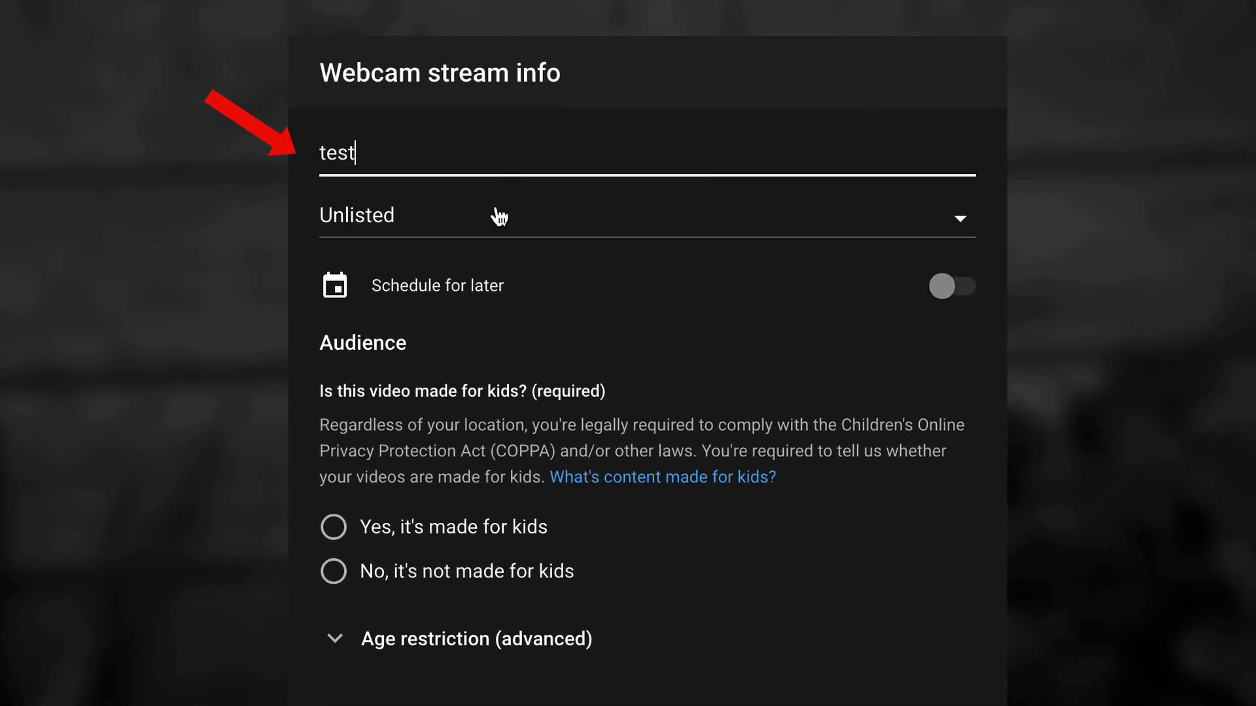
Make the stream Unlisted, scheduled for Mar 27 at 11:50 AM, and not made for kids
{"action": "left_click", "coordinate": [974, 183]}
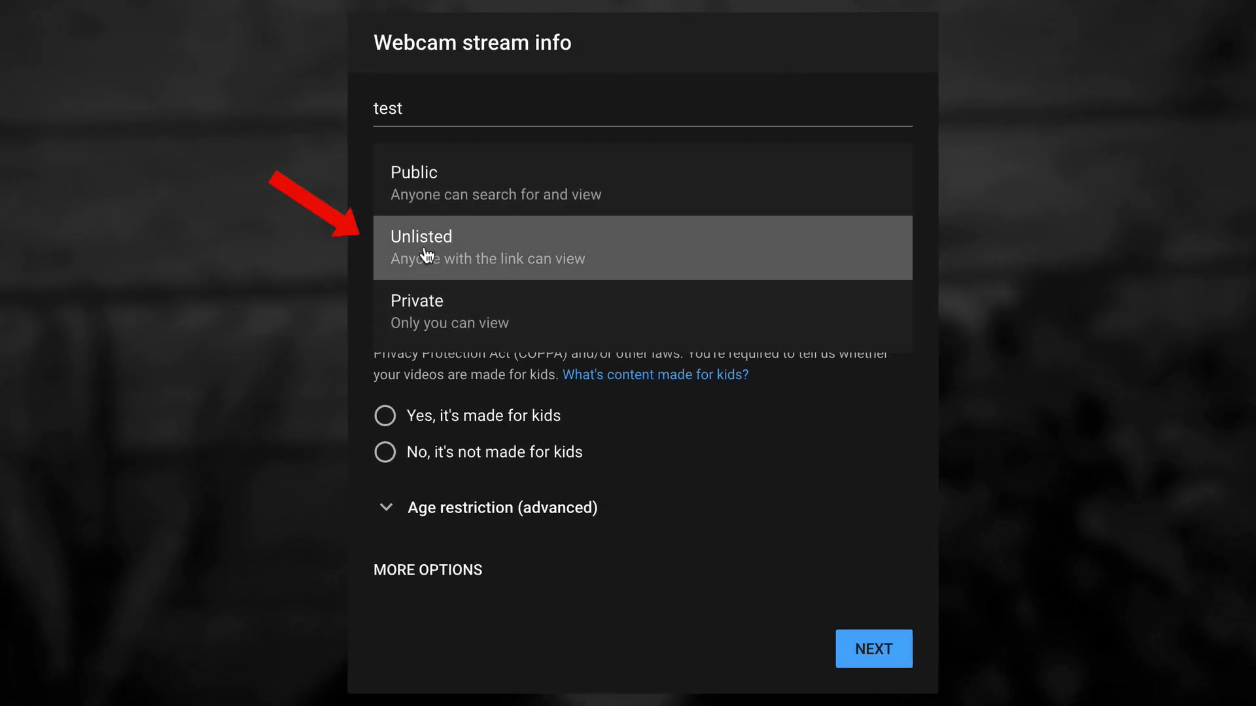
{"action": "left_click", "coordinate": [593, 269]}
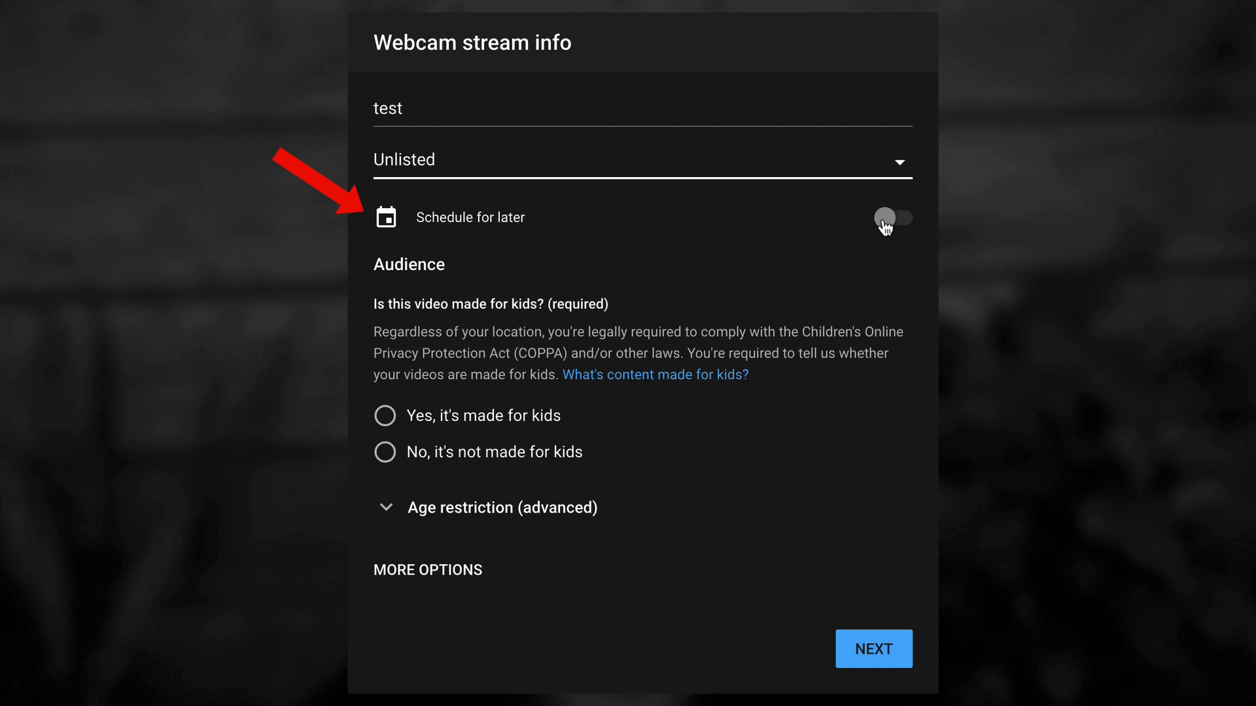
{"action": "left_click", "coordinate": [885, 221]}
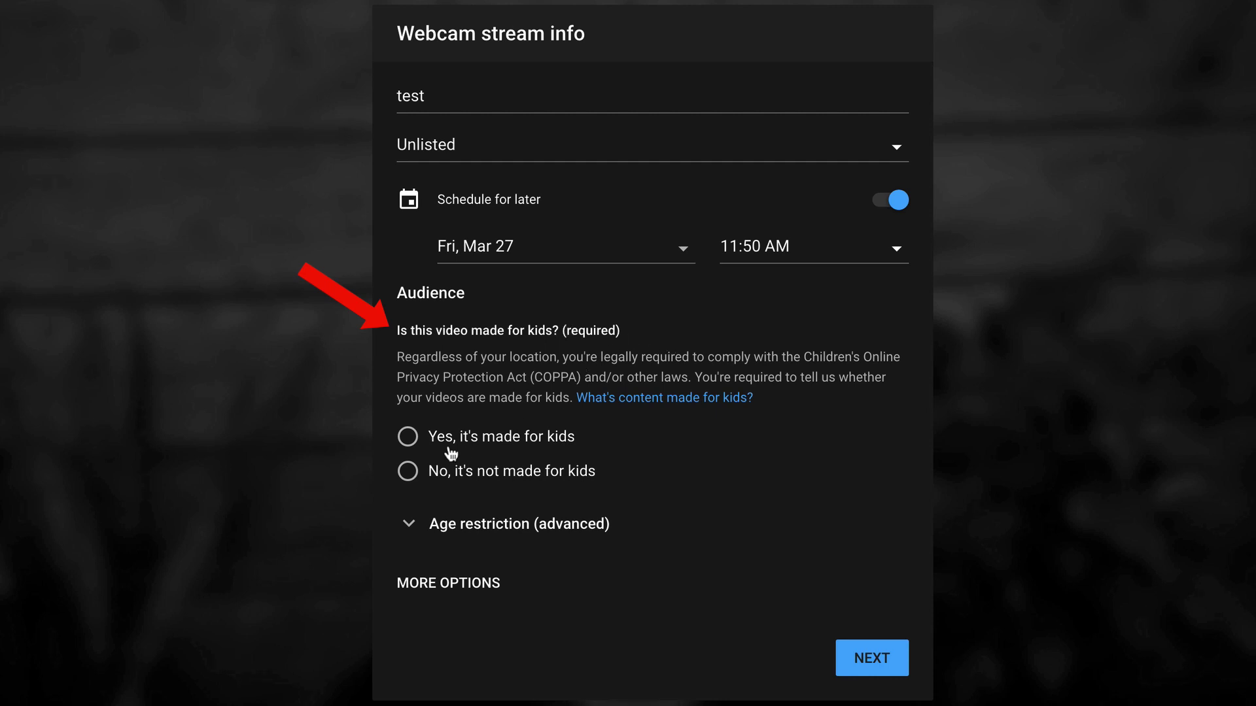
{"action": "left_click", "coordinate": [411, 479]}
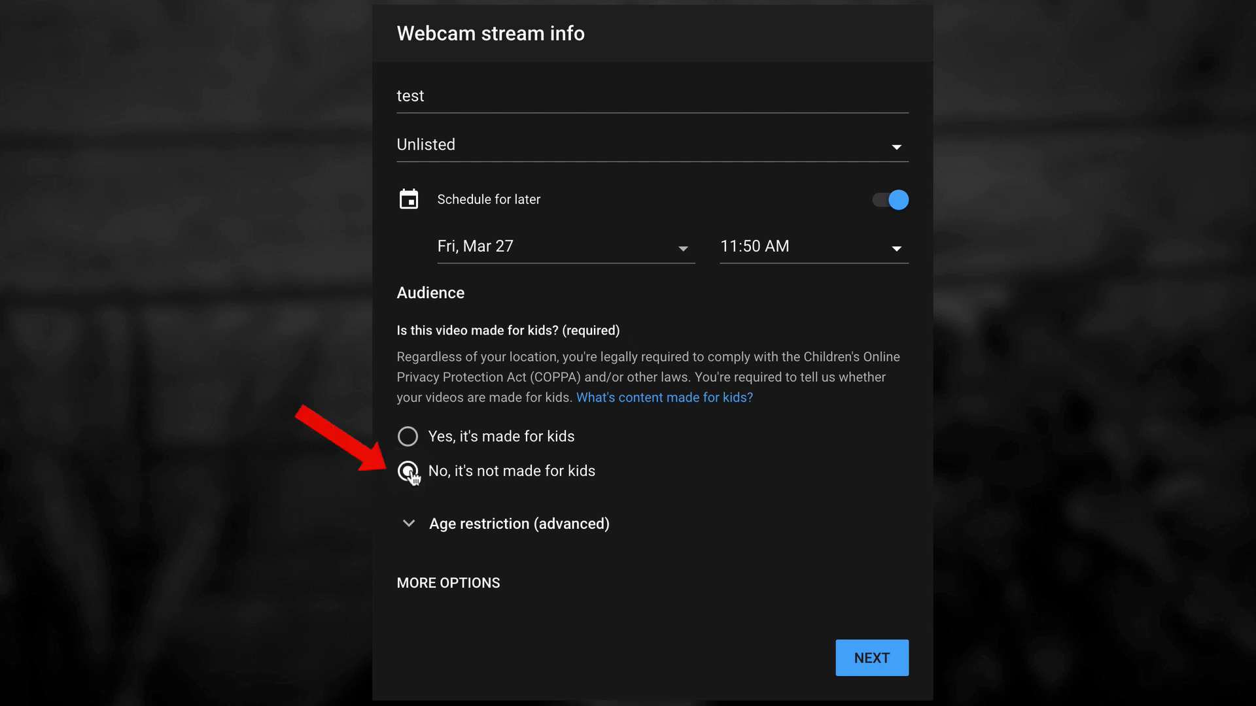
{"action": "left_click", "coordinate": [409, 523]}
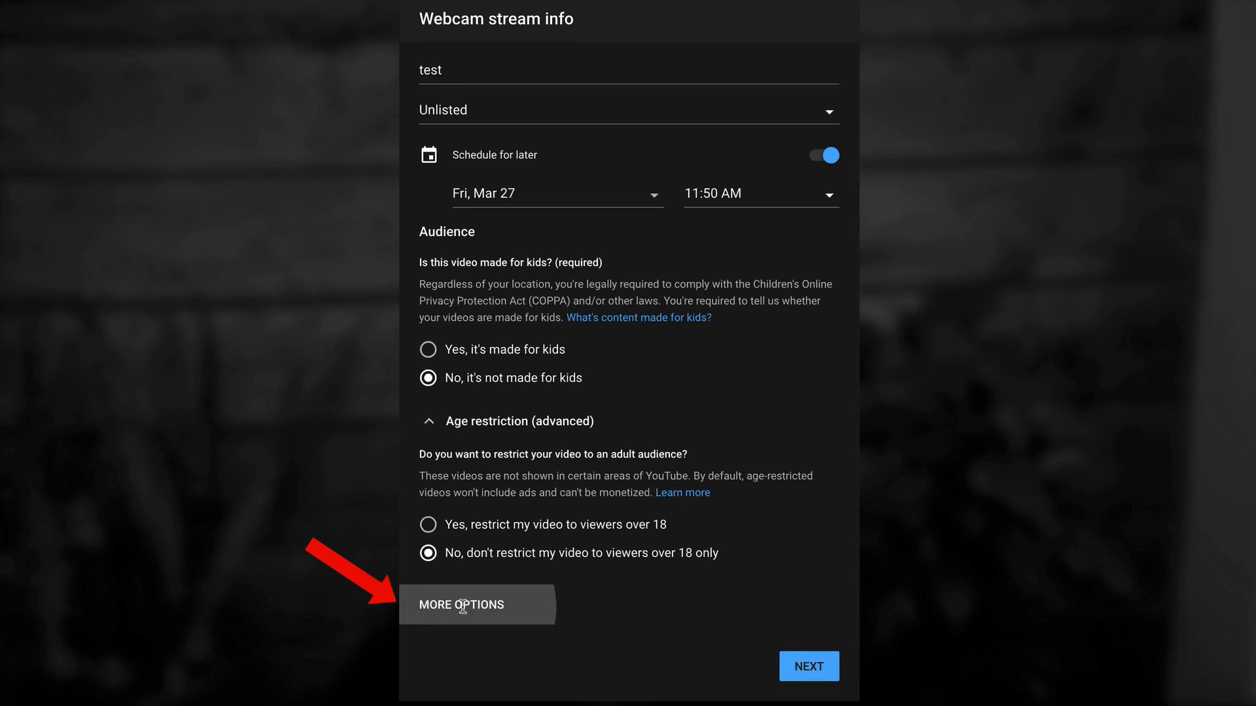
Review the stream description and keep People & Blogs as the category
{"action": "left_click", "coordinate": [462, 604]}
{"action": "left_click_drag", "start_coordinate": [662, 339], "coordinate": [379, 270]}
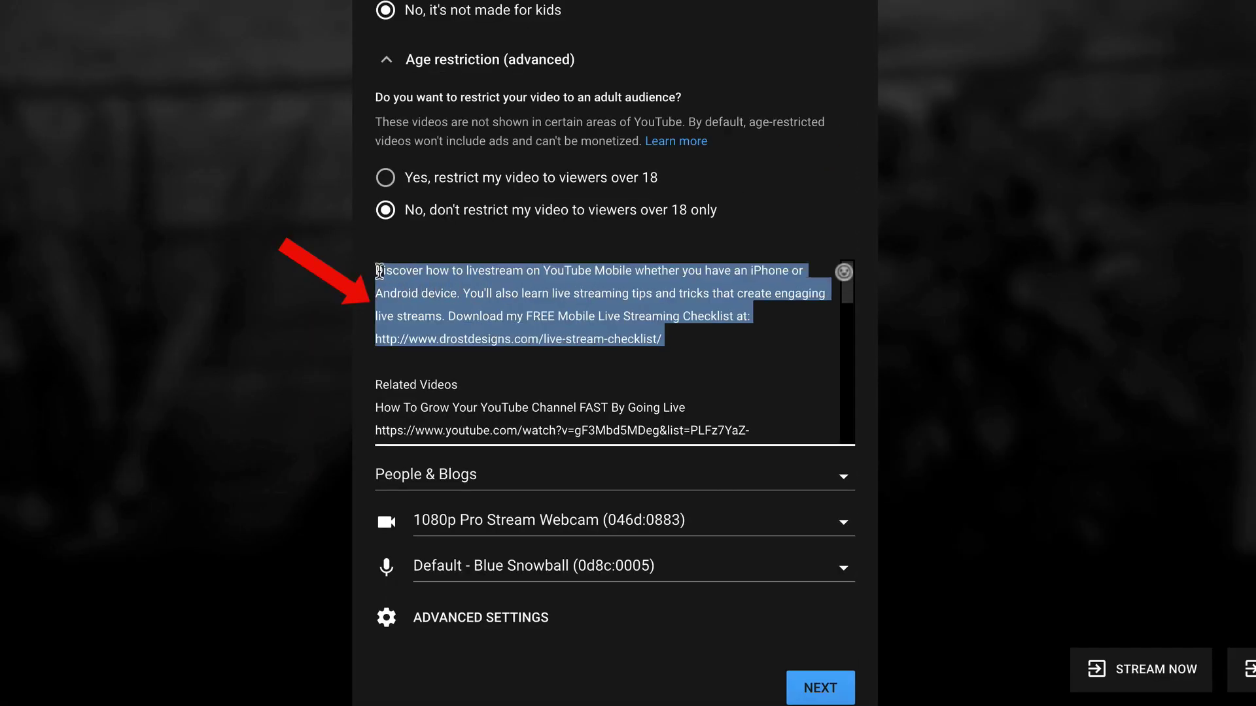
{"action": "left_click", "coordinate": [848, 492]}
{"action": "scroll", "coordinate": [843, 483], "scroll_direction": "up", "scroll_amount": 2}
{"action": "scroll", "coordinate": [806, 495], "scroll_direction": "down", "scroll_amount": 5}
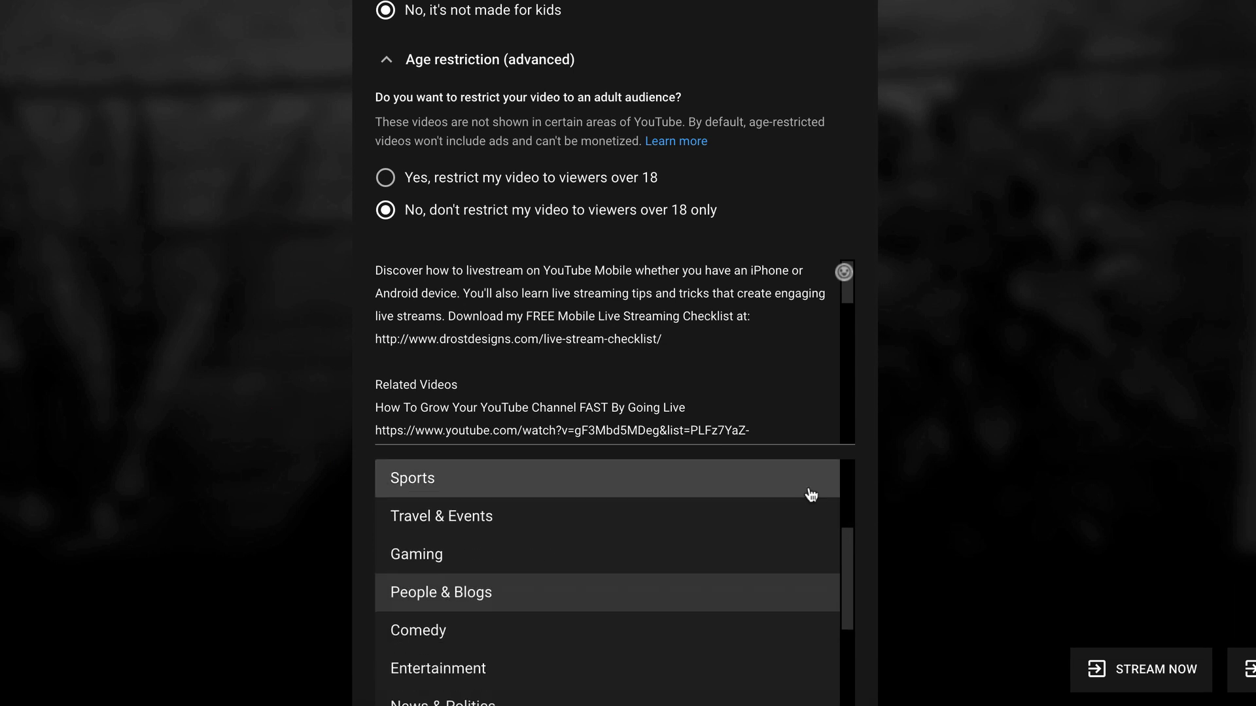
{"action": "scroll", "coordinate": [804, 495], "scroll_direction": "up", "scroll_amount": 3}
{"action": "left_click", "coordinate": [487, 633]}
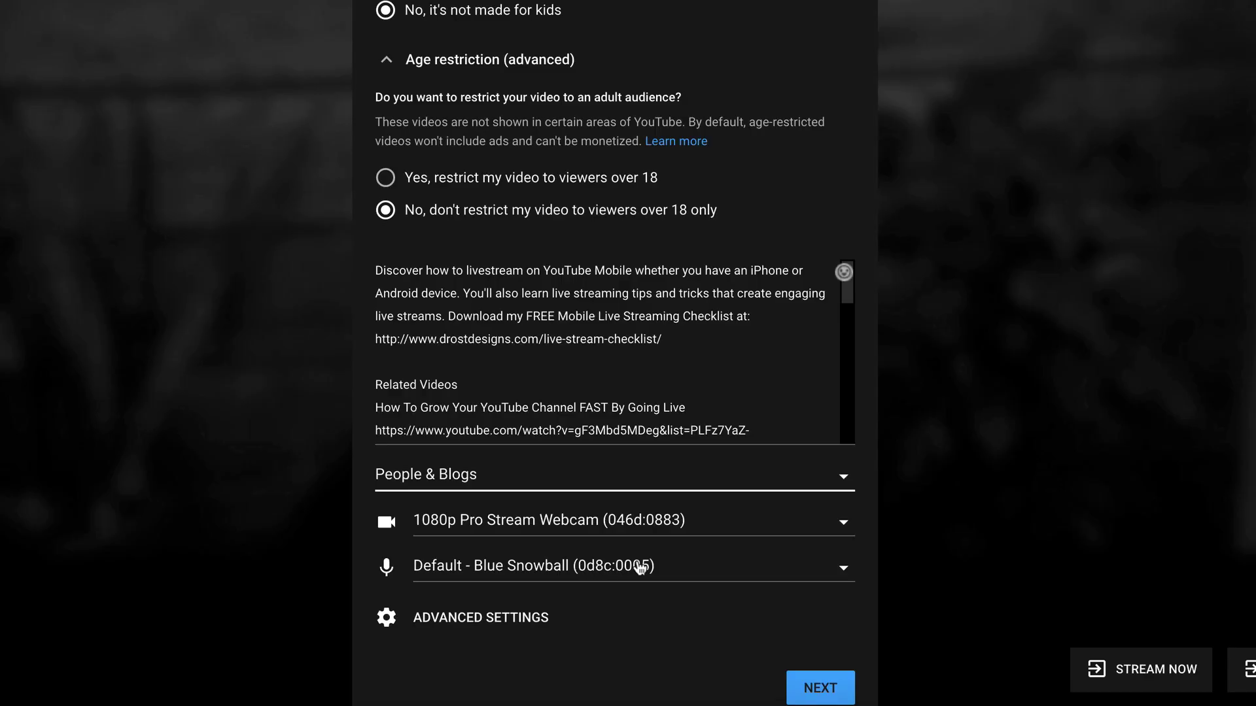
Leave the microphone on Default - Blue Snowball and open the advanced stream settings
{"action": "left_click", "coordinate": [843, 571]}
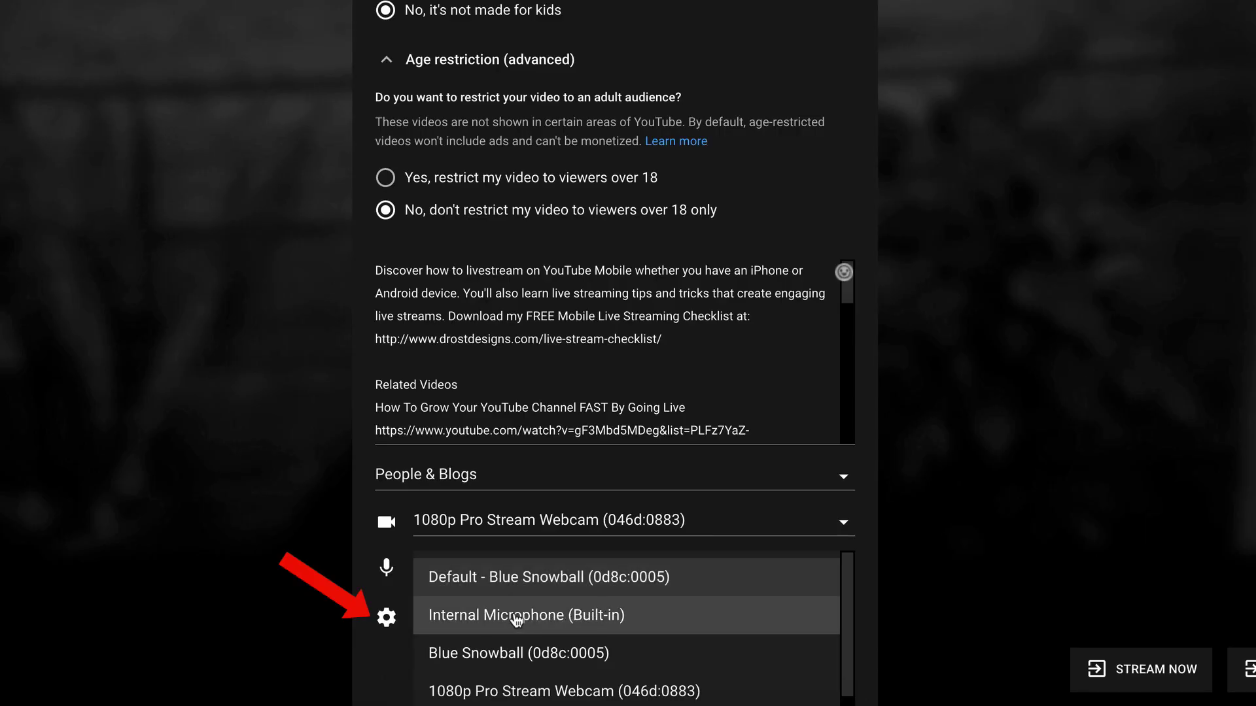
{"action": "key", "text": "Escape"}
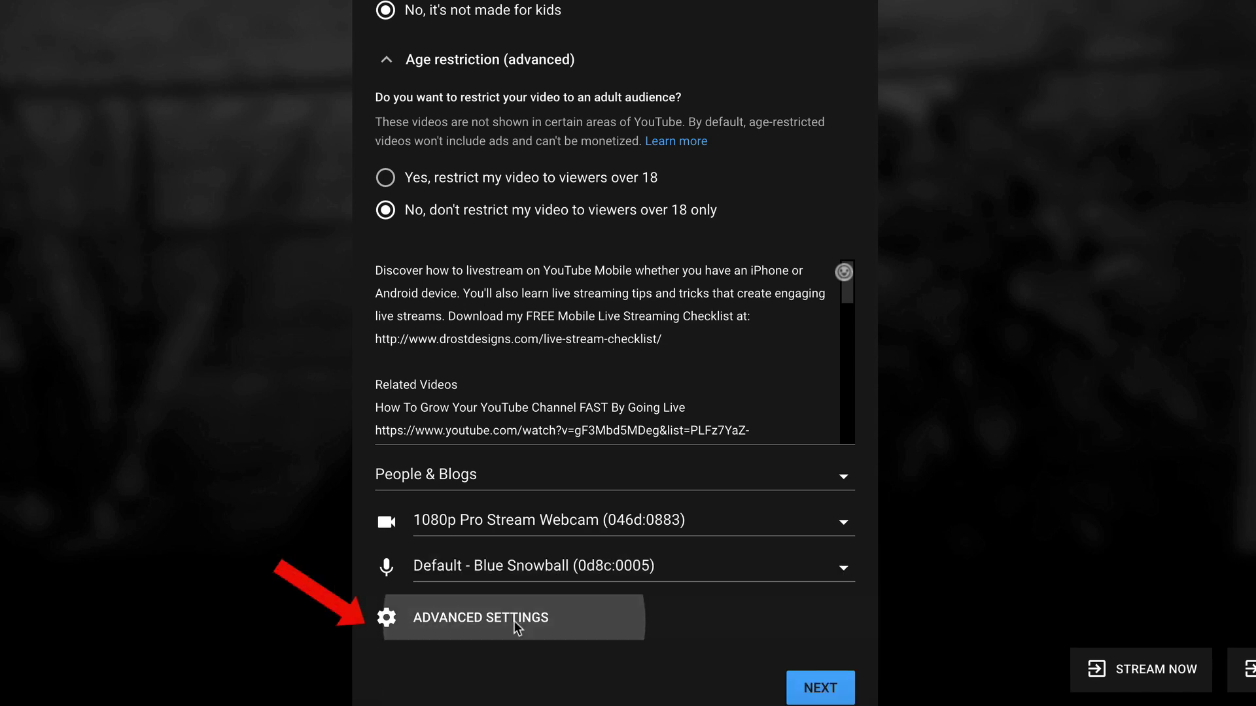
{"action": "left_click", "coordinate": [518, 628]}
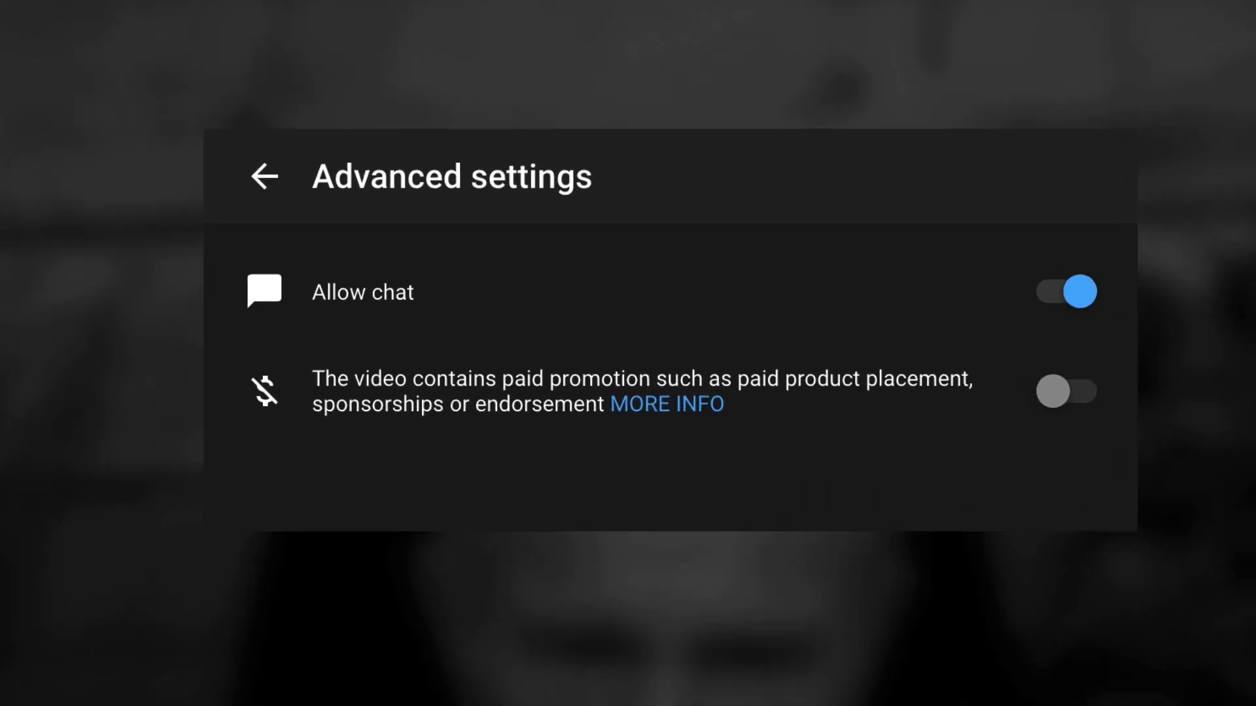
Toggle Allow chat in advanced settings and proceed to the stream preview
{"action": "left_click", "coordinate": [1104, 309]}
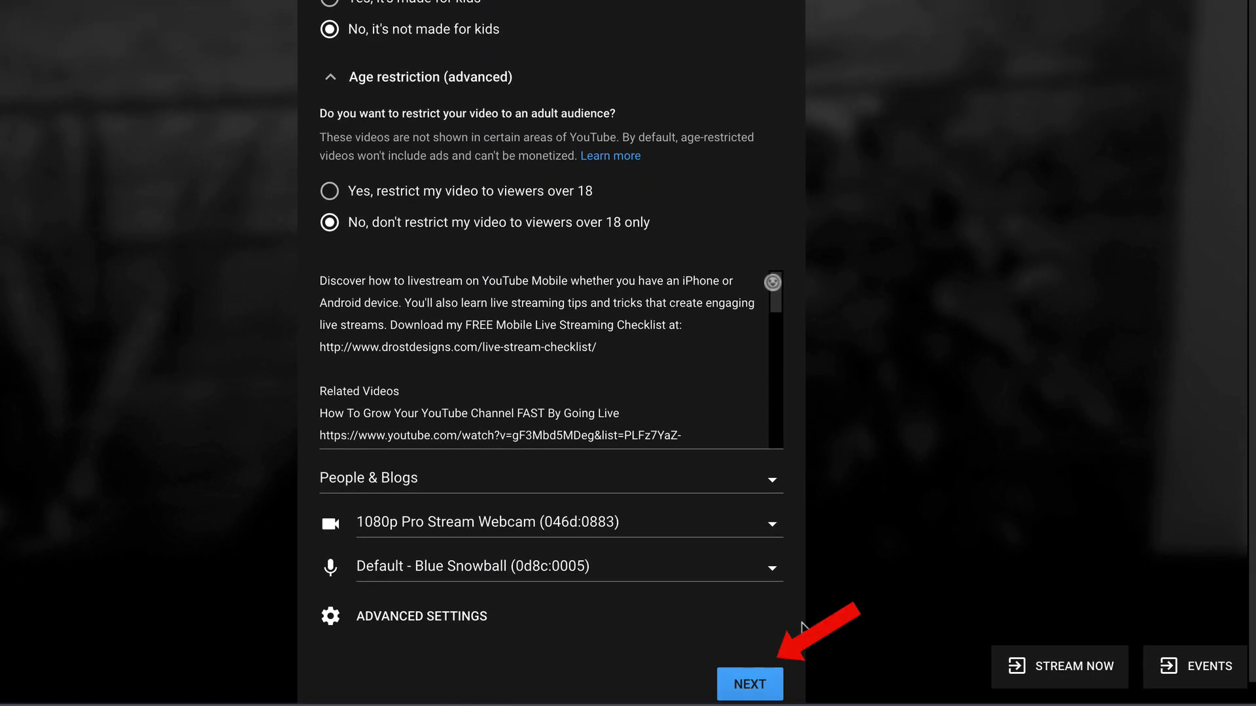
{"action": "left_click", "coordinate": [751, 687]}
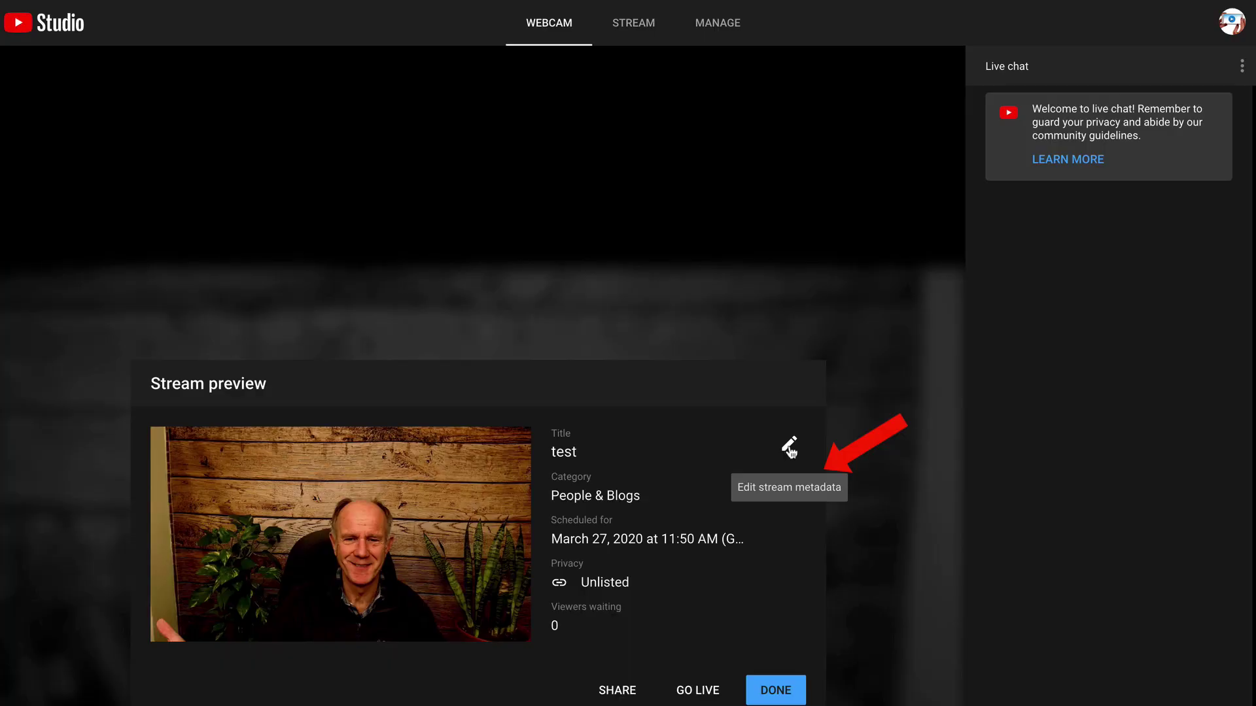
Review the 'test' stream details, then go live from the webcam
{"action": "left_click", "coordinate": [789, 448]}
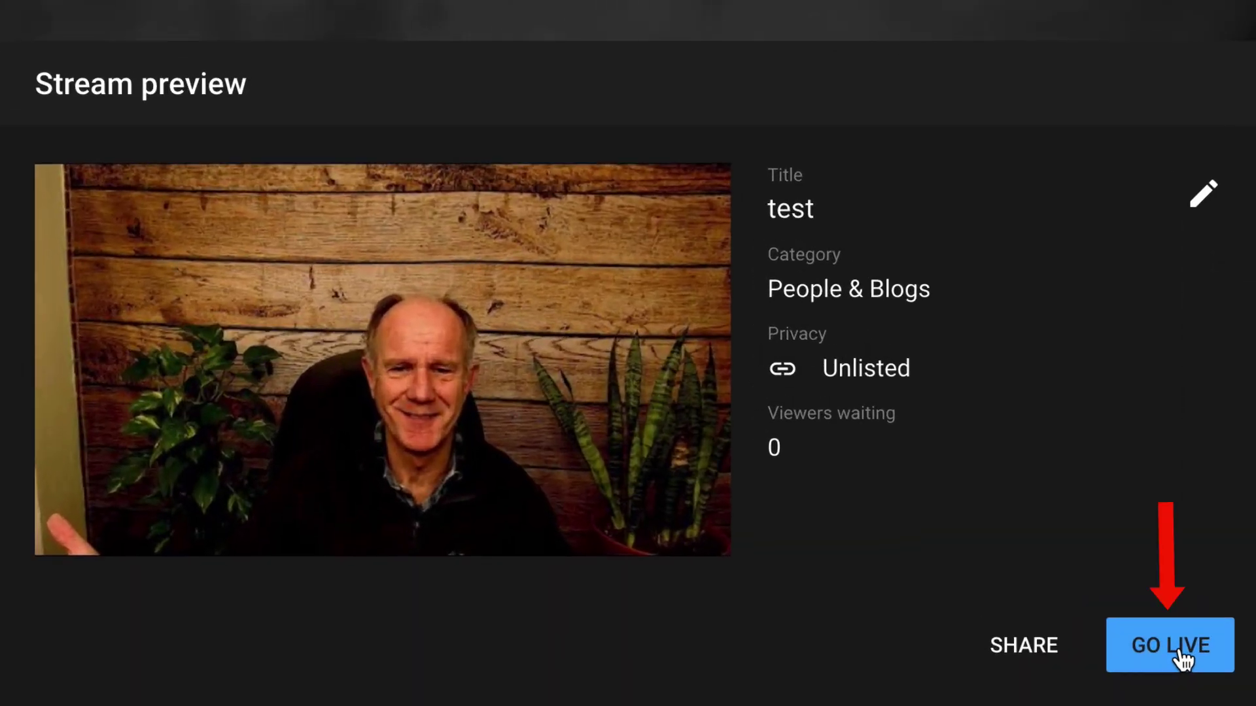
{"action": "left_click", "coordinate": [1181, 659]}
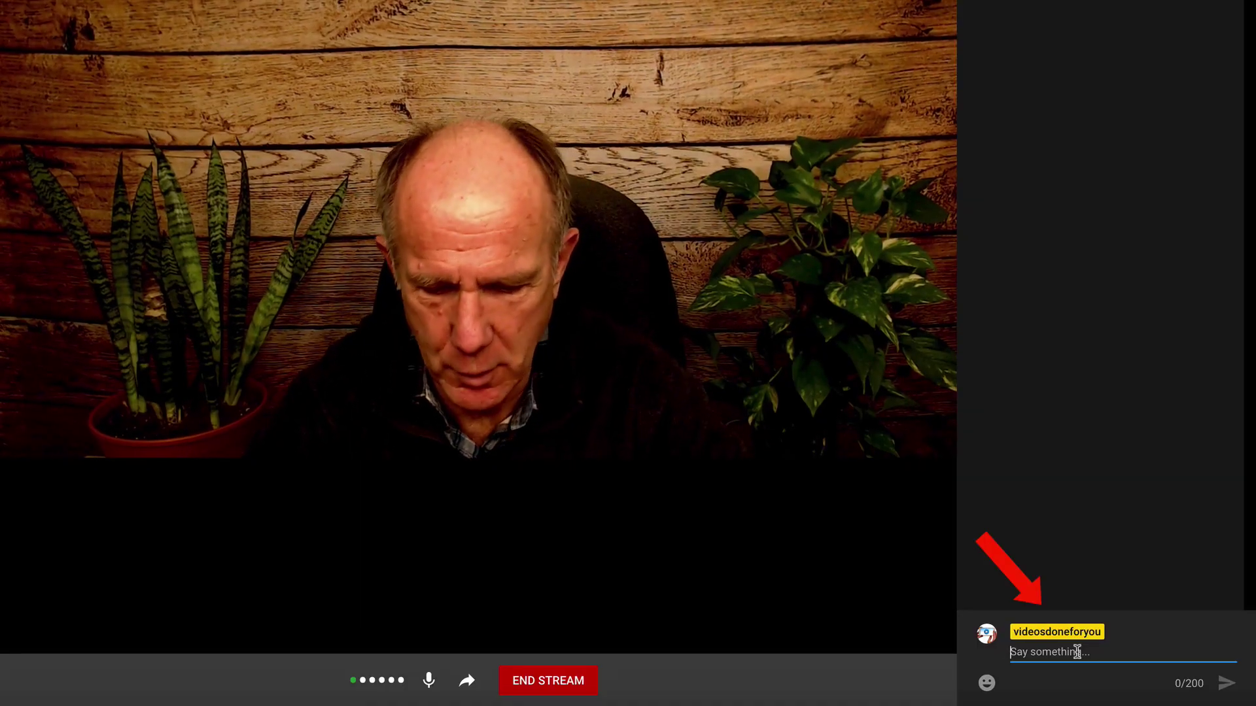
Post 'how. are you doing?' in live chat, remove it, unmute the microphone, and check sharing options
{"action": "type", "text": "how. are you doing?"}
{"action": "key", "text": "Return"}
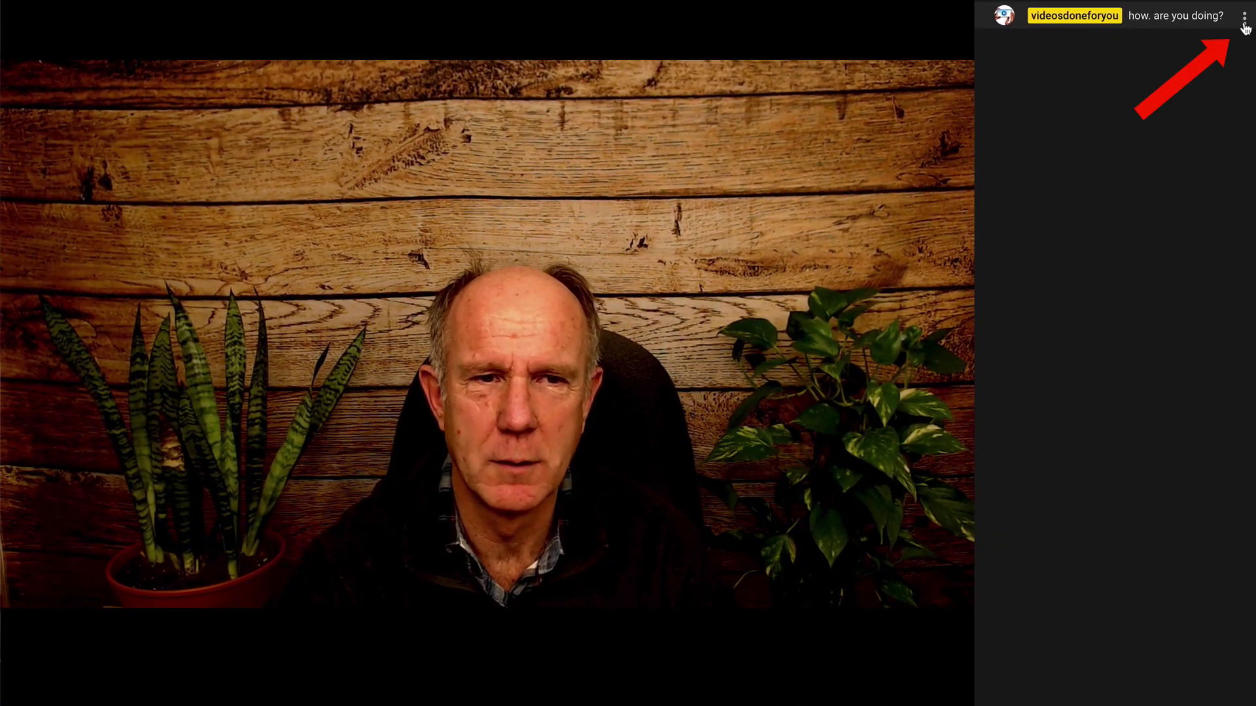
{"action": "left_click", "coordinate": [1244, 20]}
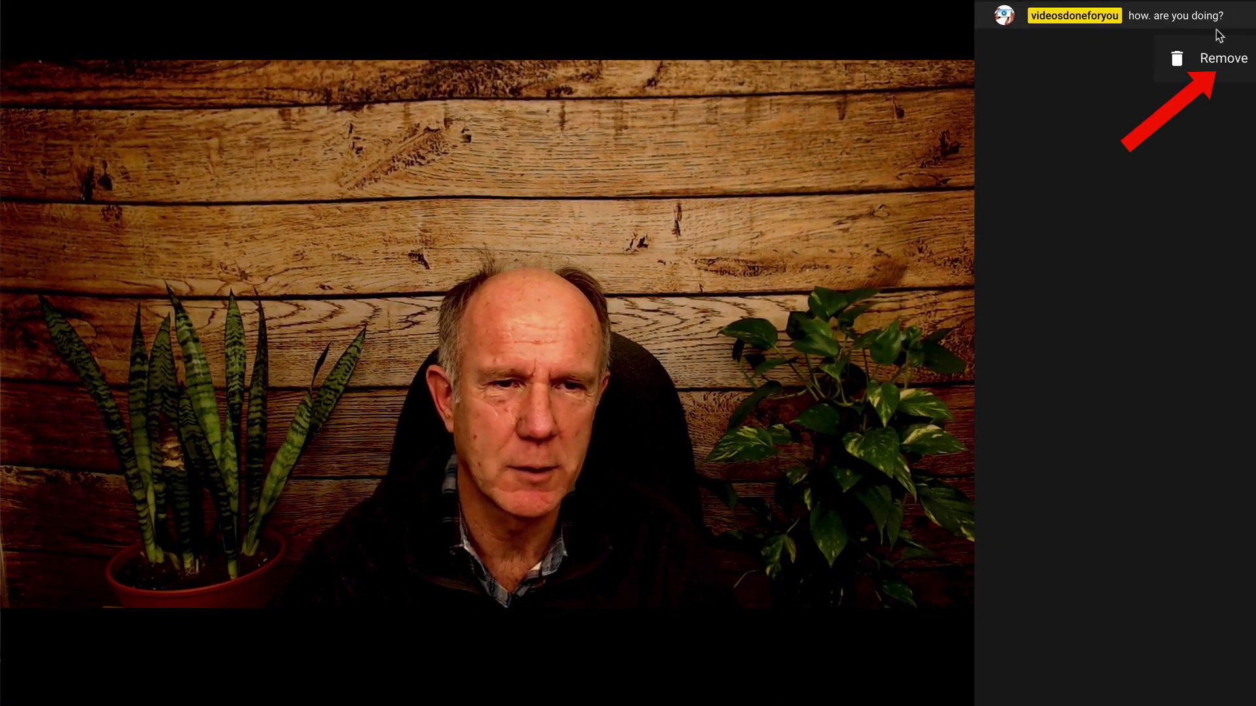
{"action": "left_click", "coordinate": [1221, 58]}
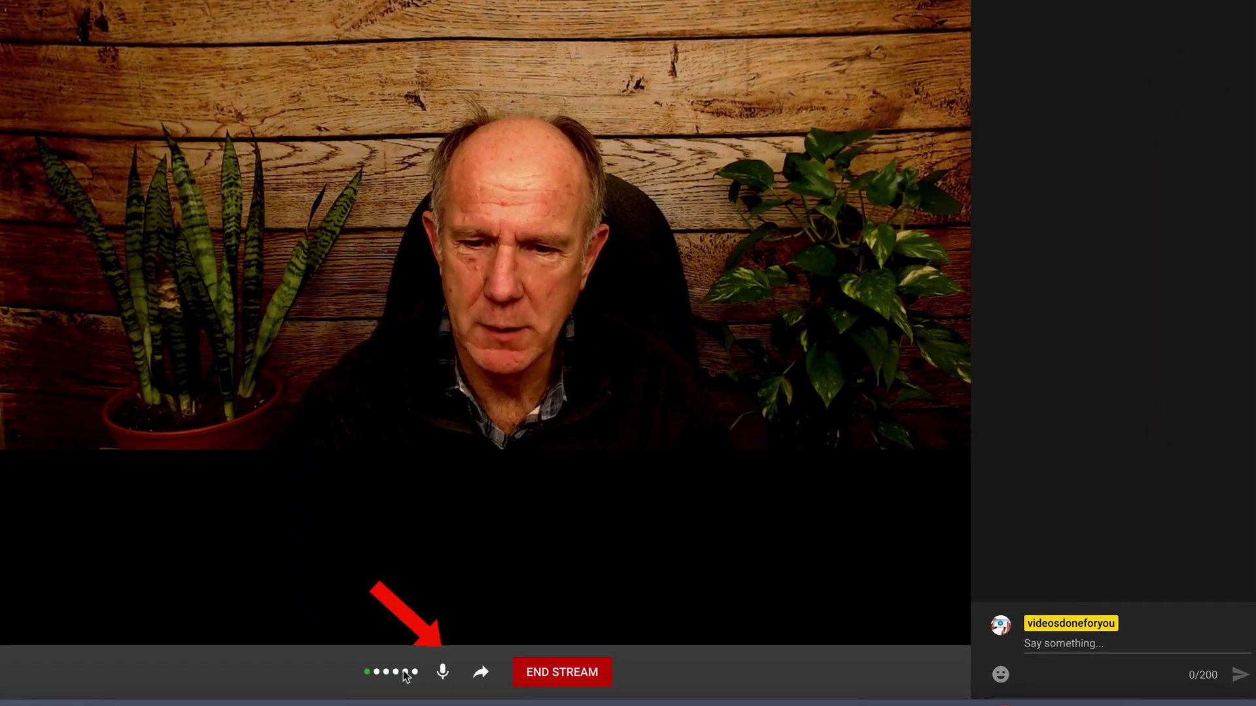
{"action": "left_click", "coordinate": [442, 673]}
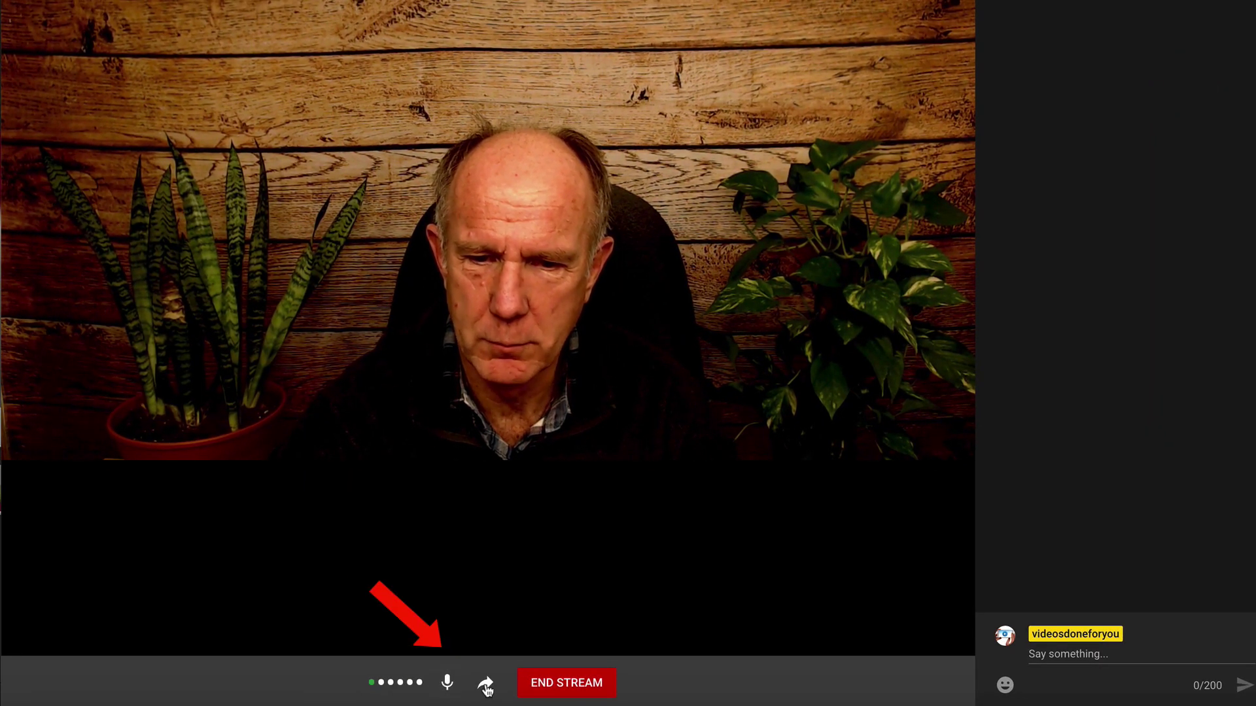
{"action": "left_click", "coordinate": [486, 685]}
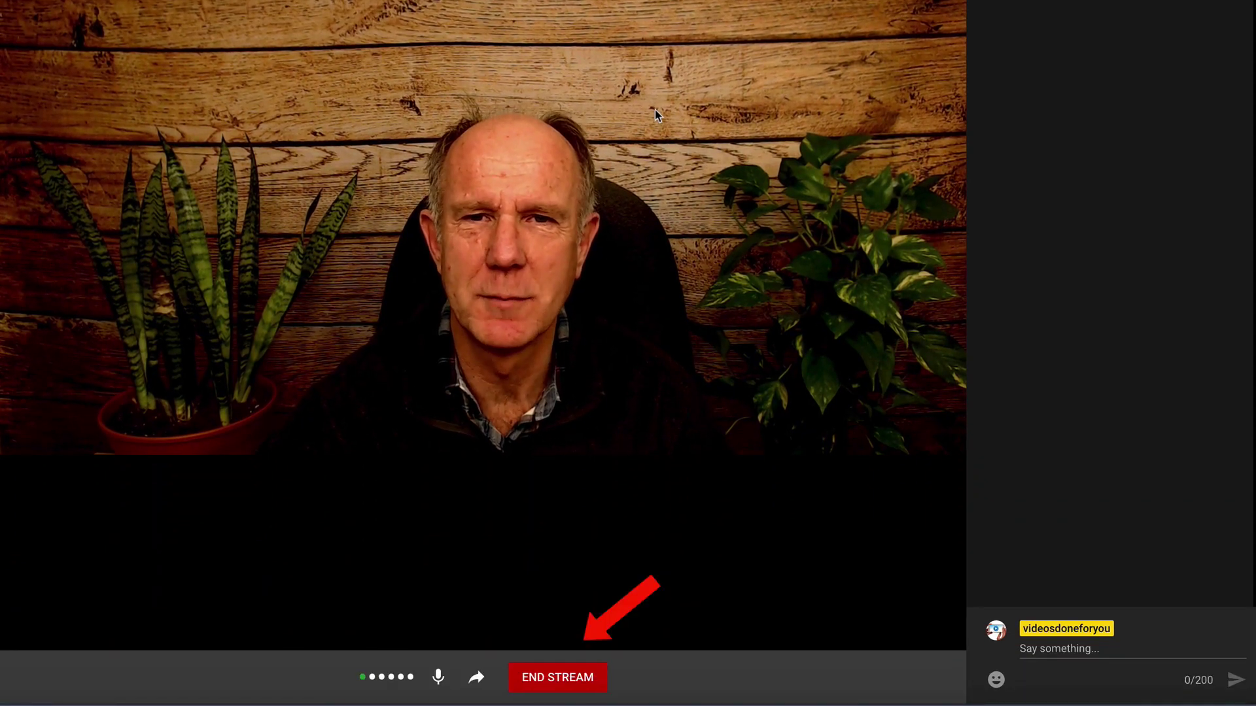
End the 'test' live stream and confirm ending it
{"action": "left_click", "coordinate": [561, 680]}
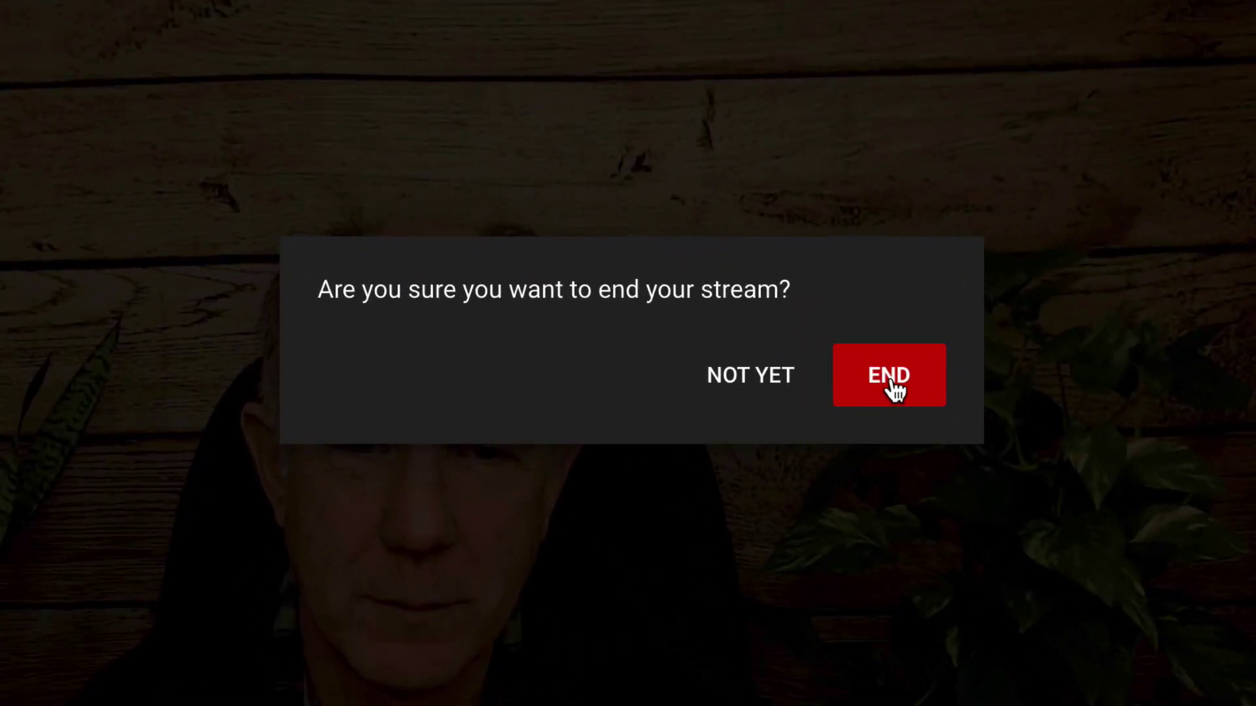
{"action": "left_click", "coordinate": [896, 381]}
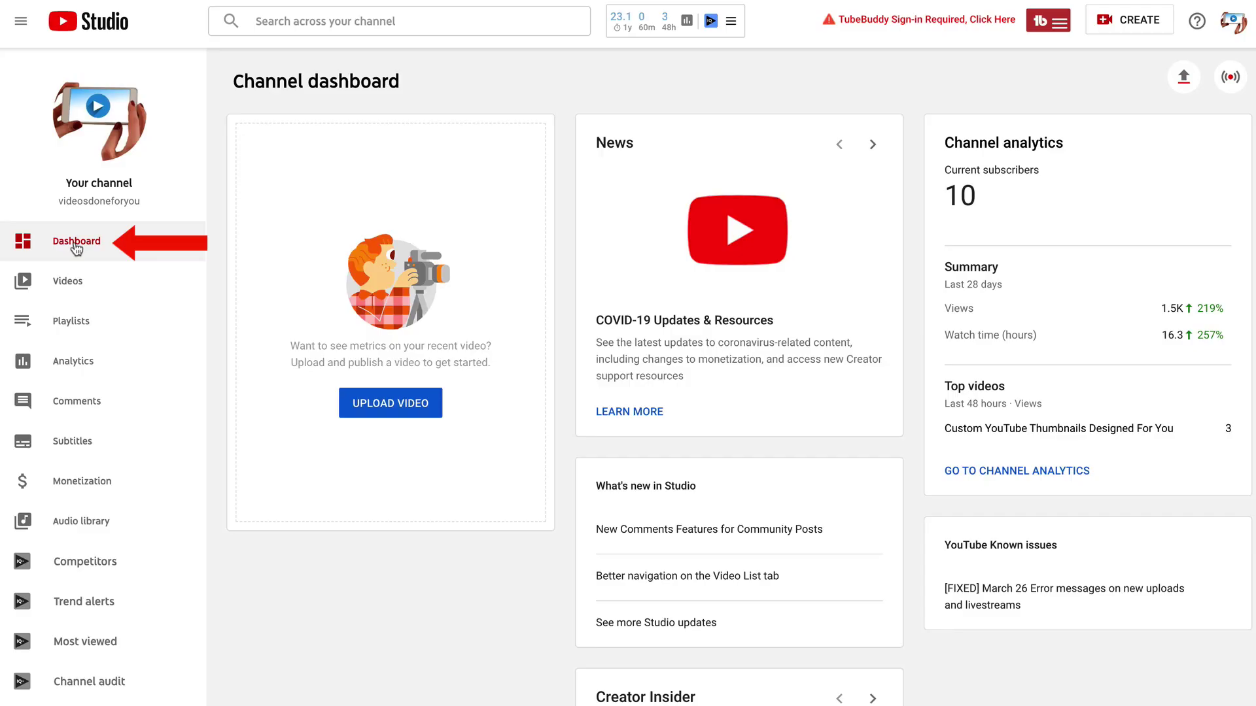
Show the Live tab of Channel videos listing the Unlisted 'test' replay from Mar 27, 2020
{"action": "left_click", "coordinate": [73, 287]}
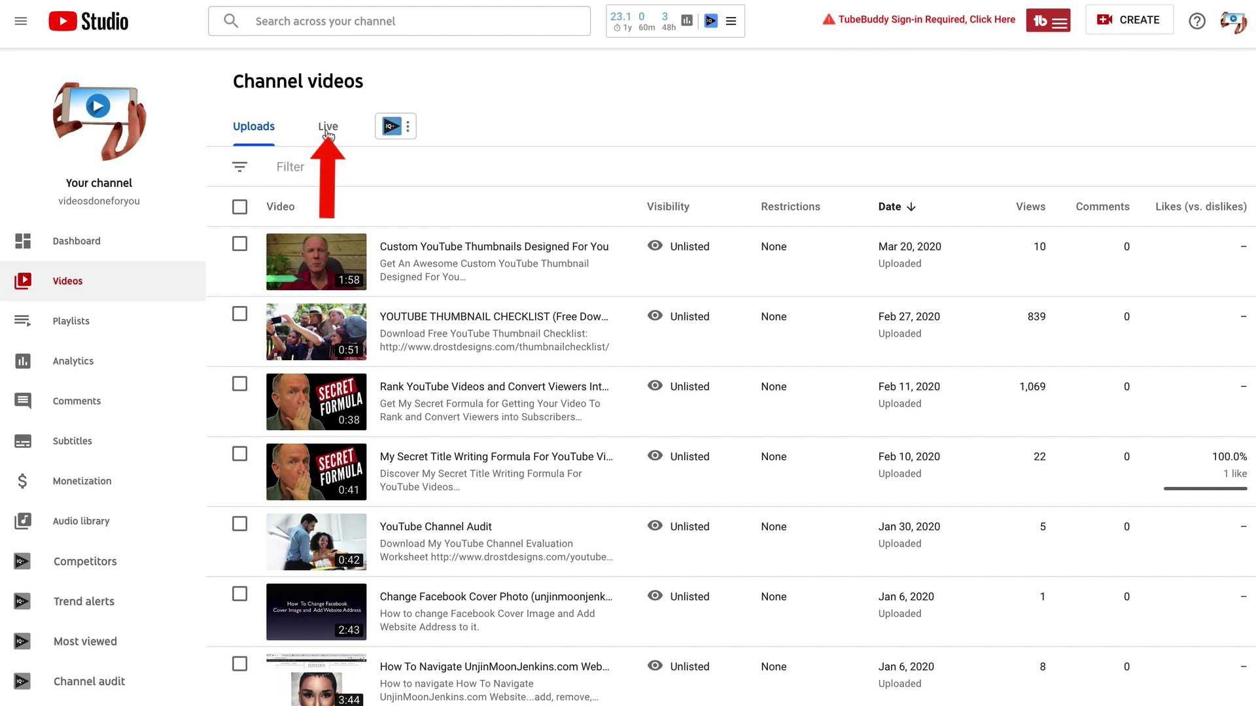
{"action": "left_click", "coordinate": [328, 131]}
{"action": "mouse_move", "coordinate": [322, 285]}
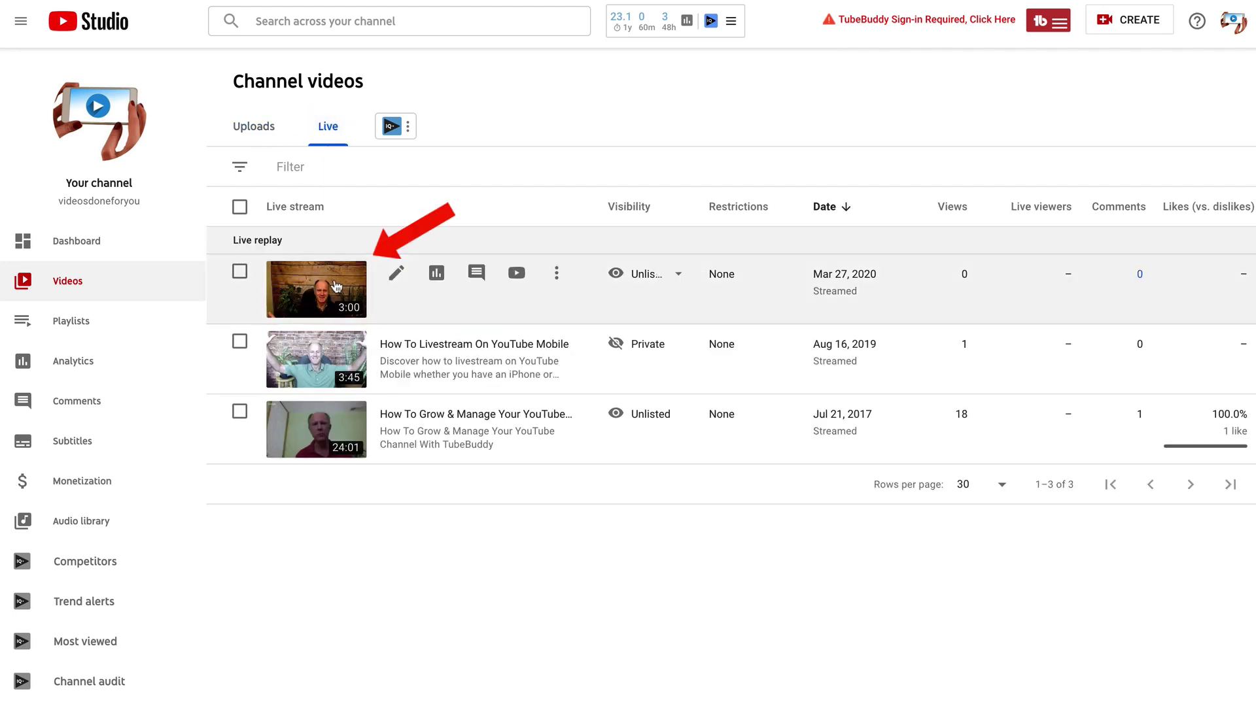